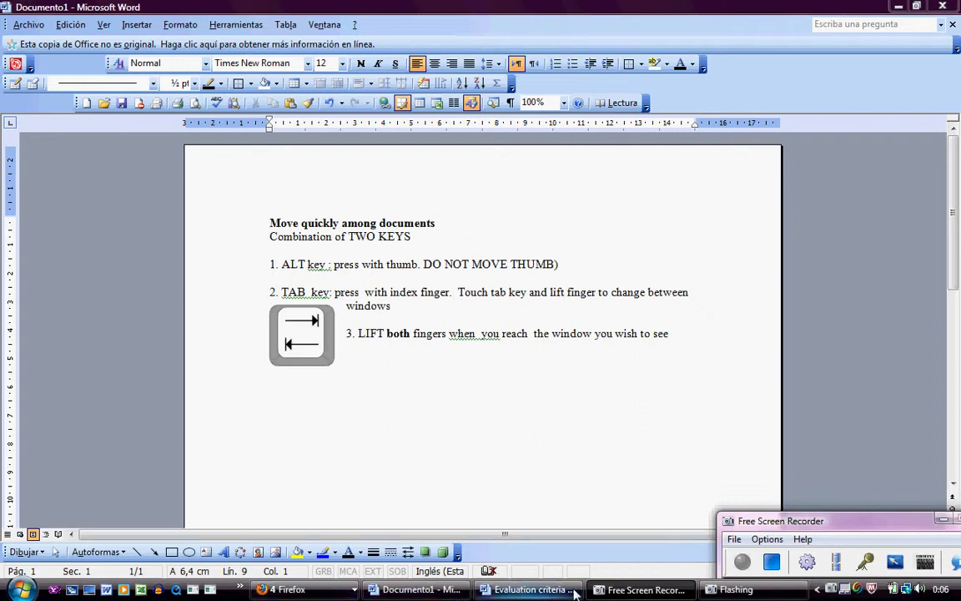
# Cycle through the open windows with Alt+Tab and bring 'Bill Gates: Chairman - Mozilla Firefox' to the front.
pyautogui.moveTo(313, 597)
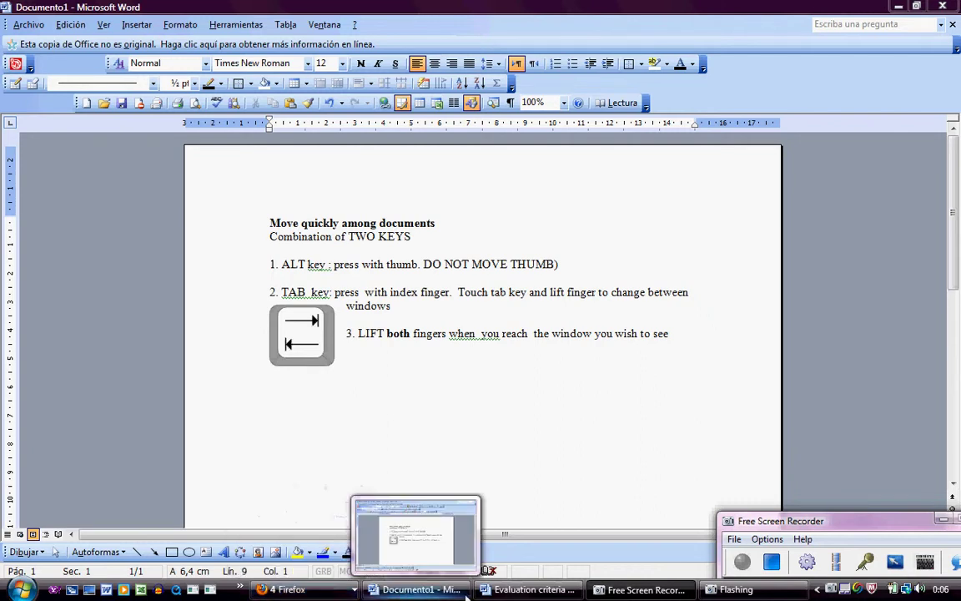
pyautogui.moveTo(630, 595)
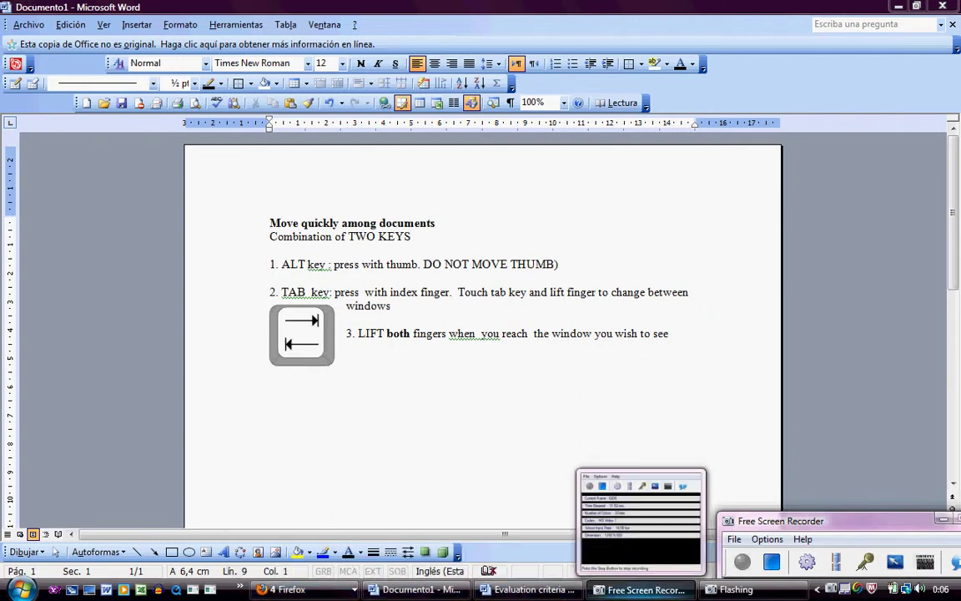
pyautogui.moveTo(734, 589)
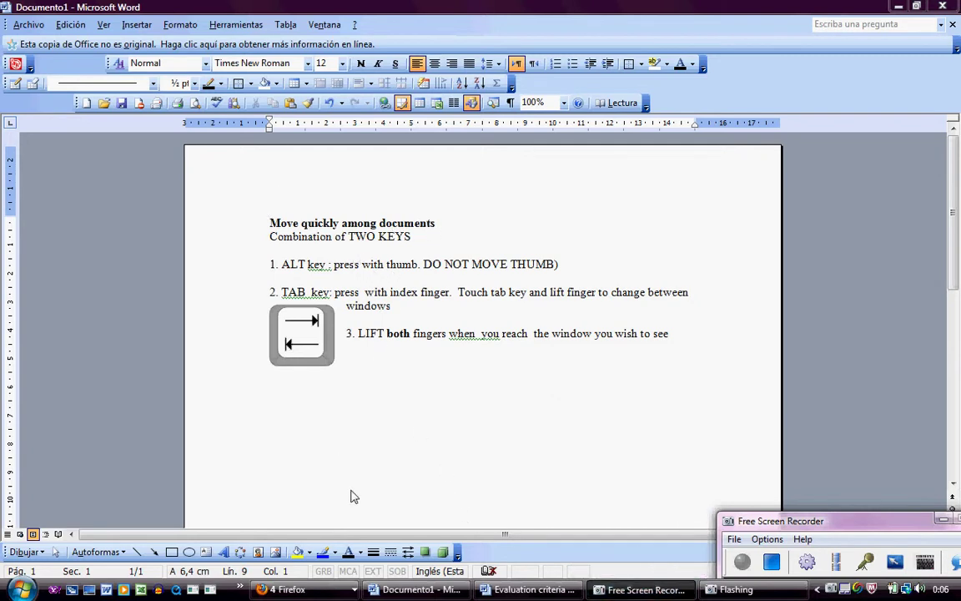
pyautogui.moveTo(386, 598)
pyautogui.hotkey('alt', 'Tab')
pyautogui.hotkey('alt', 'Tab')
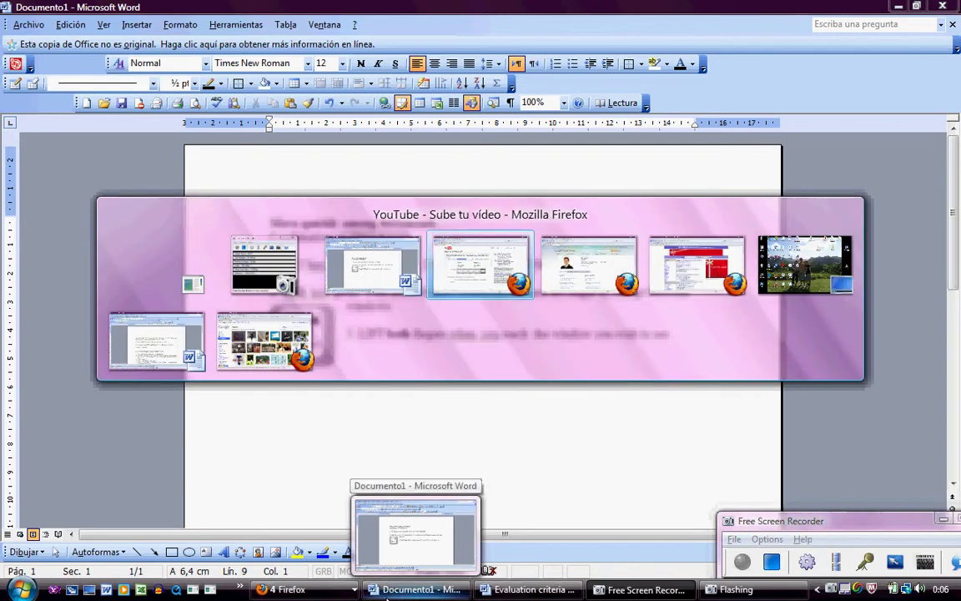
pyautogui.hotkey('alt', 'Tab')
pyautogui.hotkey('alt', 'Tab')
pyautogui.hotkey('alt', 'Tab')
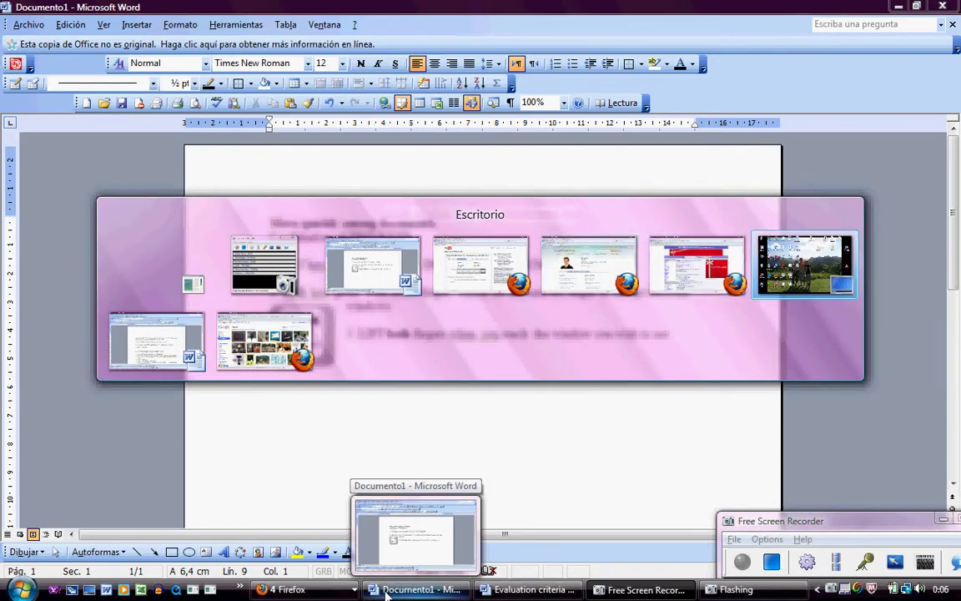
pyautogui.hotkey('alt', 'Tab')
pyautogui.hotkey('alt', 'Tab')
pyautogui.hotkey('alt', 'Tab')
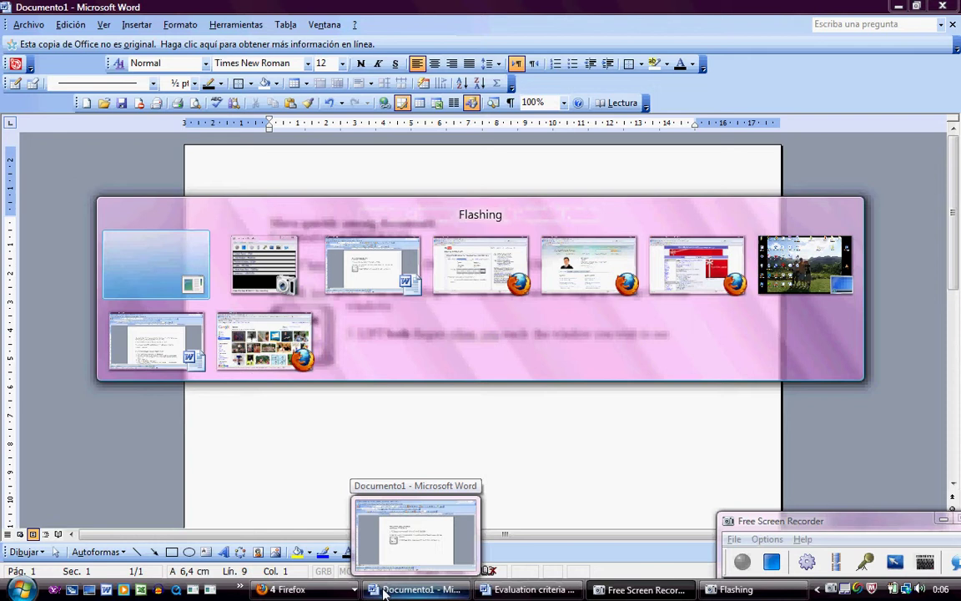
pyautogui.hotkey('alt', 'Tab')
pyautogui.hotkey('alt', 'Tab')
pyautogui.hotkey('alt', 'Tab')
pyautogui.hotkey('alt', 'Tab')
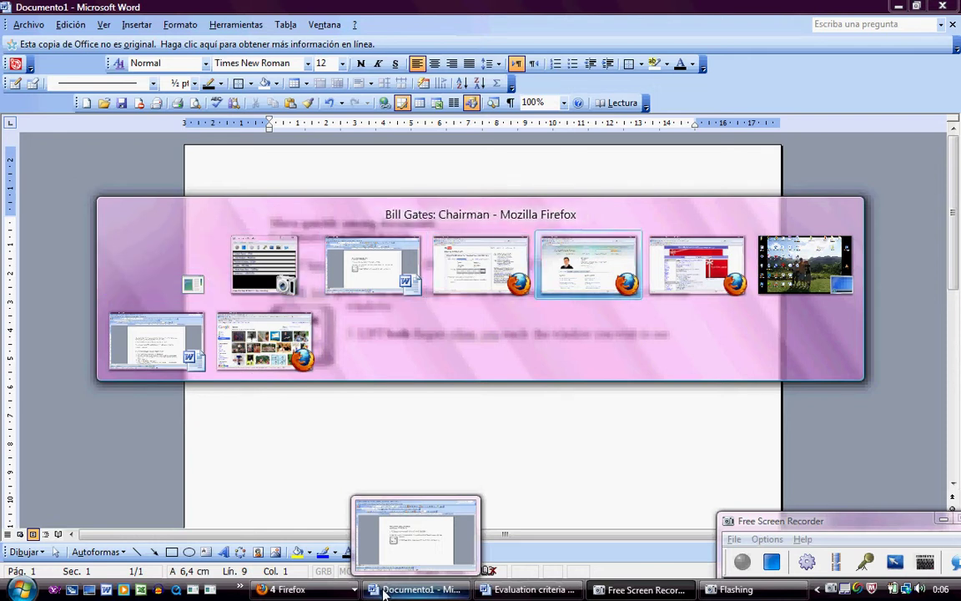
pyautogui.press('Escape')
pyautogui.hotkey('alt', 'Tab')
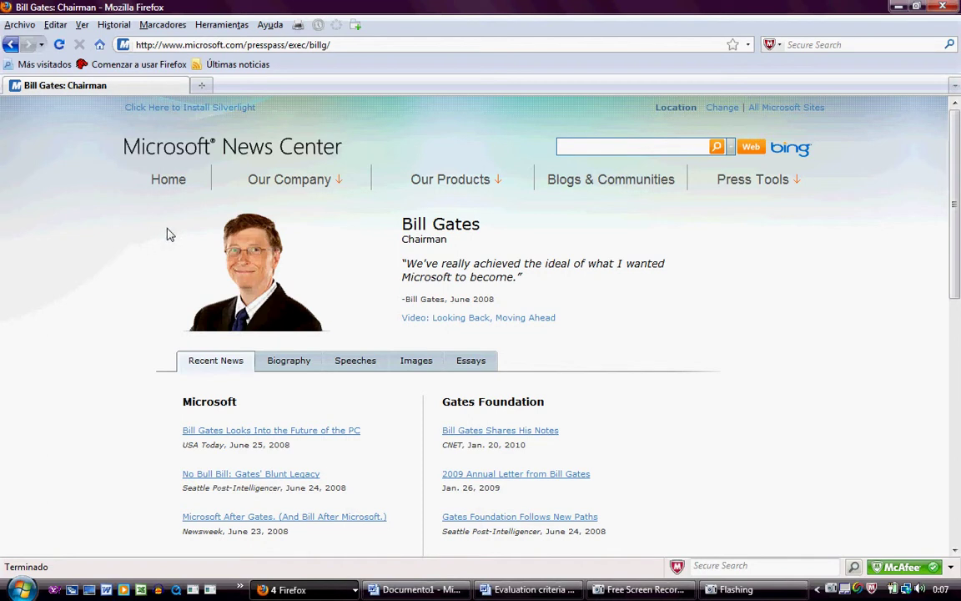
# Switch to the Firefox window with the WordReference English-Spanish entry for 'page'.
pyautogui.moveTo(236, 194)
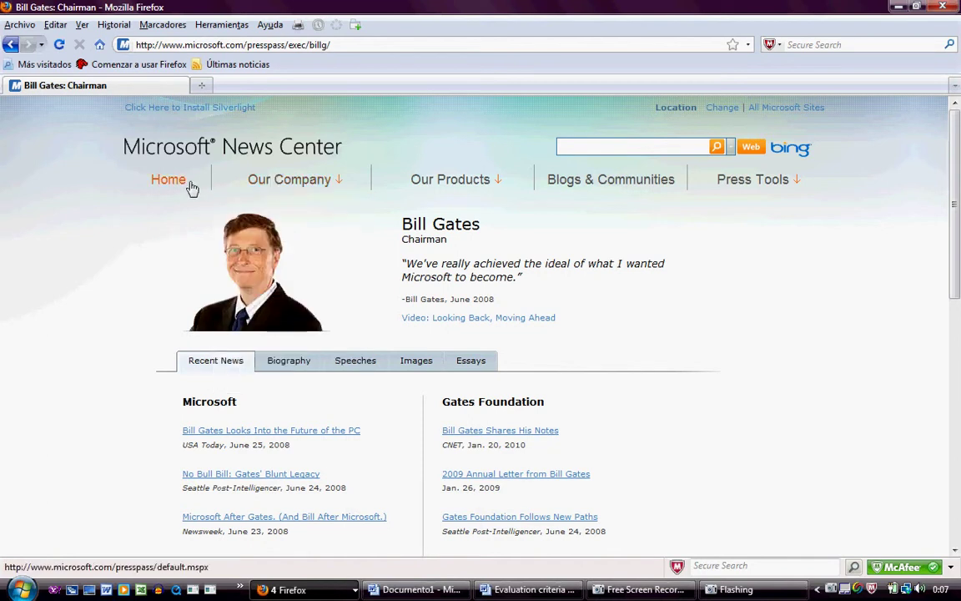
pyautogui.hotkey('alt', 'Tab')
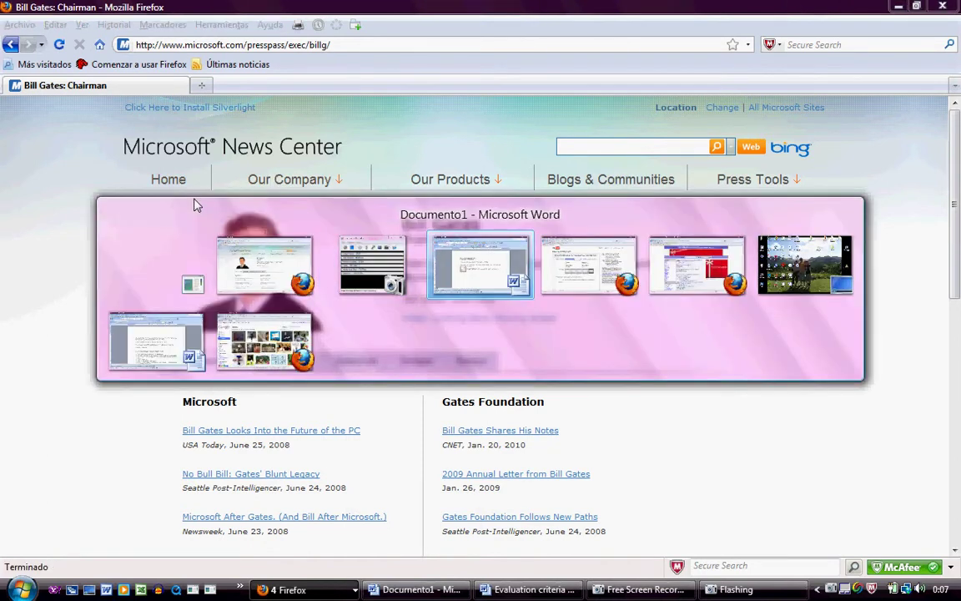
pyautogui.hotkey('alt', 'Tab')
pyautogui.hotkey('alt', 'Tab')
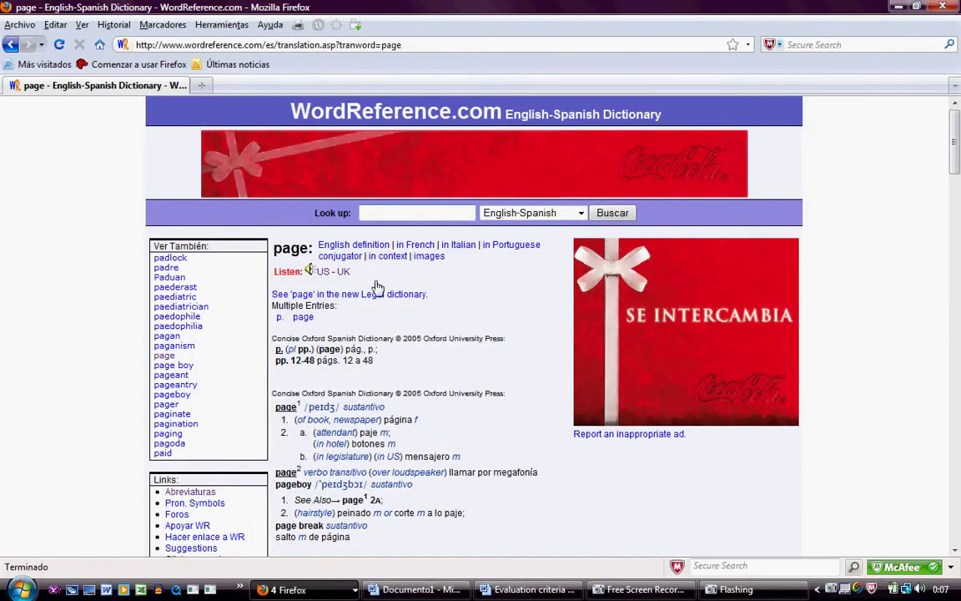
# Cycle the Alt+Tab switcher again toward the Teachers search window.
pyautogui.hotkey('alt', 'Tab')
pyautogui.hotkey('alt', 'Tab')
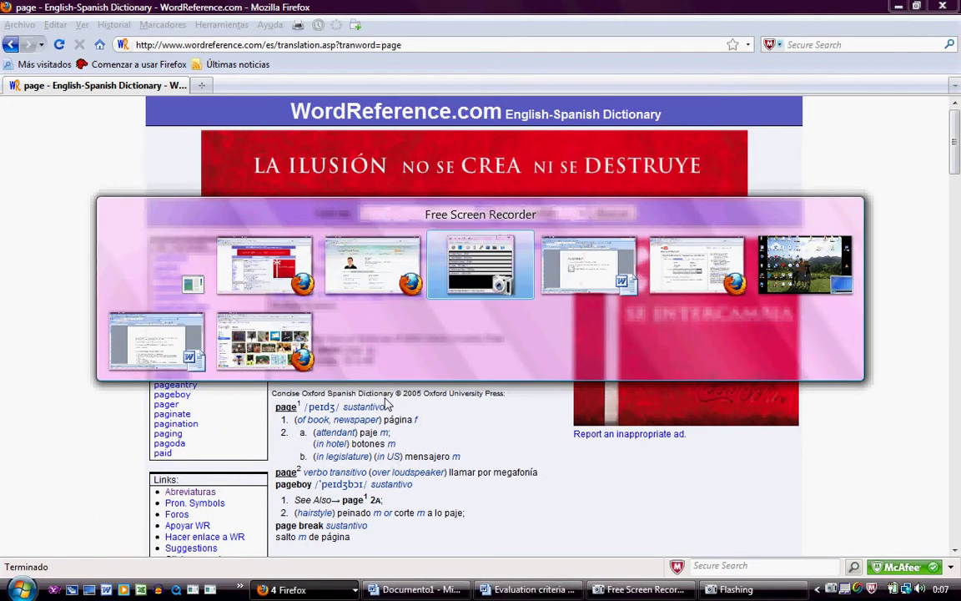
pyautogui.hotkey('alt', 'Tab')
pyautogui.hotkey('alt', 'Tab')
pyautogui.hotkey('alt', 'Tab')
pyautogui.hotkey('alt', 'Tab')
pyautogui.hotkey('alt', 'Tab')
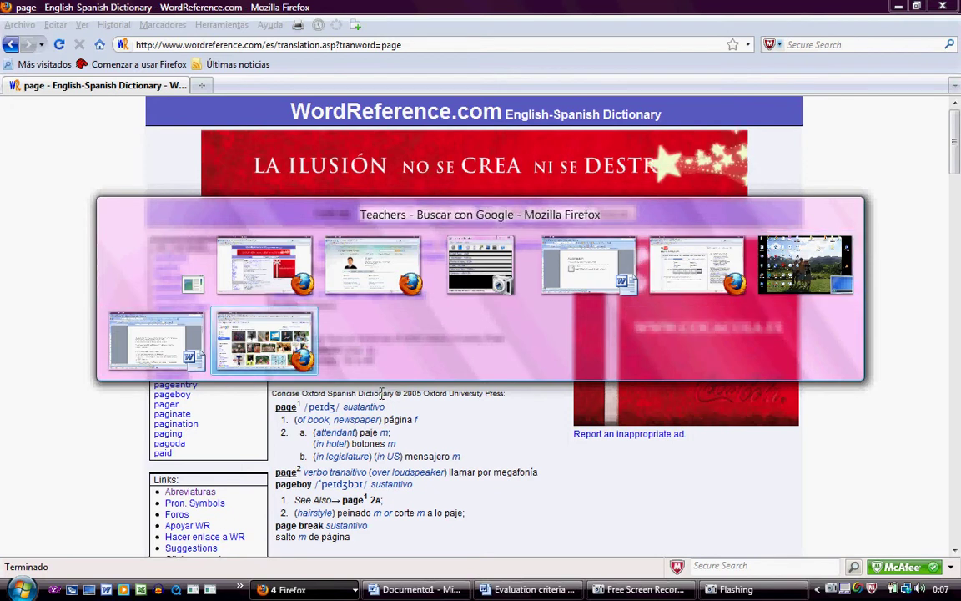
pyautogui.hotkey('alt', 'Tab')
pyautogui.hotkey('alt', 'Tab')
pyautogui.hotkey('alt', 'Tab')
pyautogui.hotkey('alt', 'Tab')
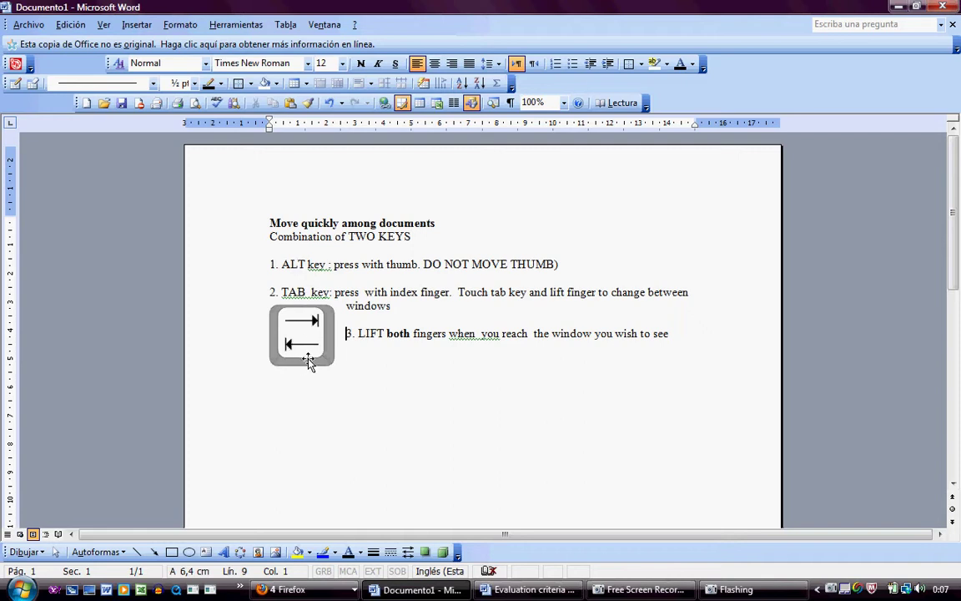
# Cycle through every open window from Word and stop on Firefox's WordReference 'page' dictionary entry.
pyautogui.hotkey('alt', 'Tab')
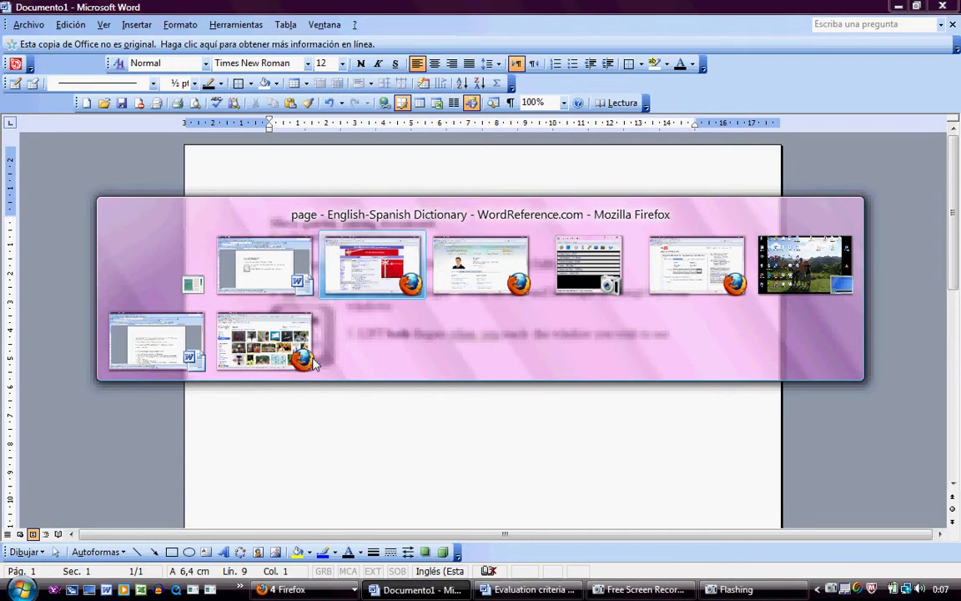
pyautogui.press('Tab')
pyautogui.press('Tab')
pyautogui.press('Tab')
pyautogui.press('Tab')
pyautogui.press('Tab')
pyautogui.press('Tab')
pyautogui.press('Tab')
pyautogui.press('Tab')
pyautogui.press('Tab')
pyautogui.press('Tab')
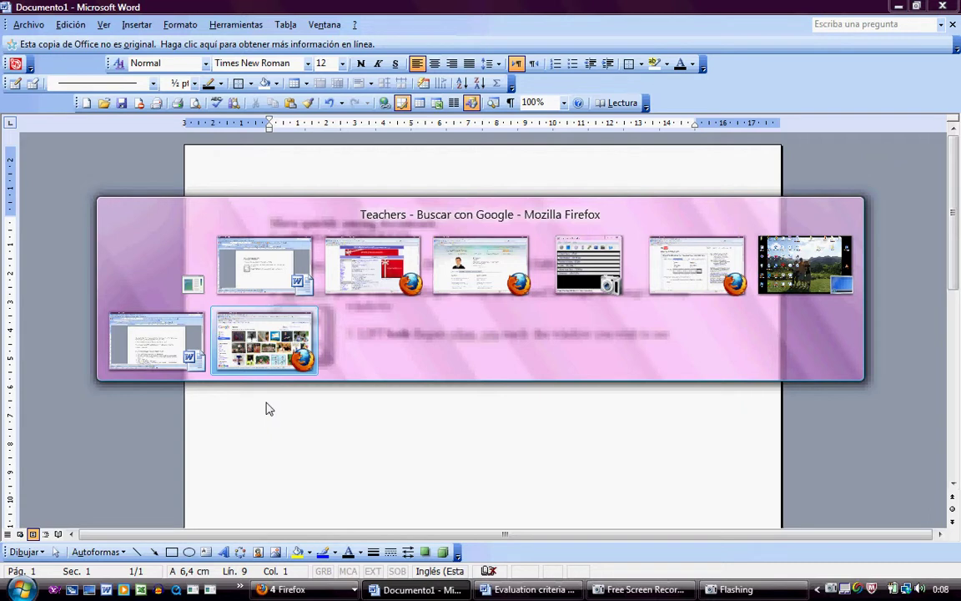
pyautogui.press('Tab')
pyautogui.press('Tab')
pyautogui.press('Tab')
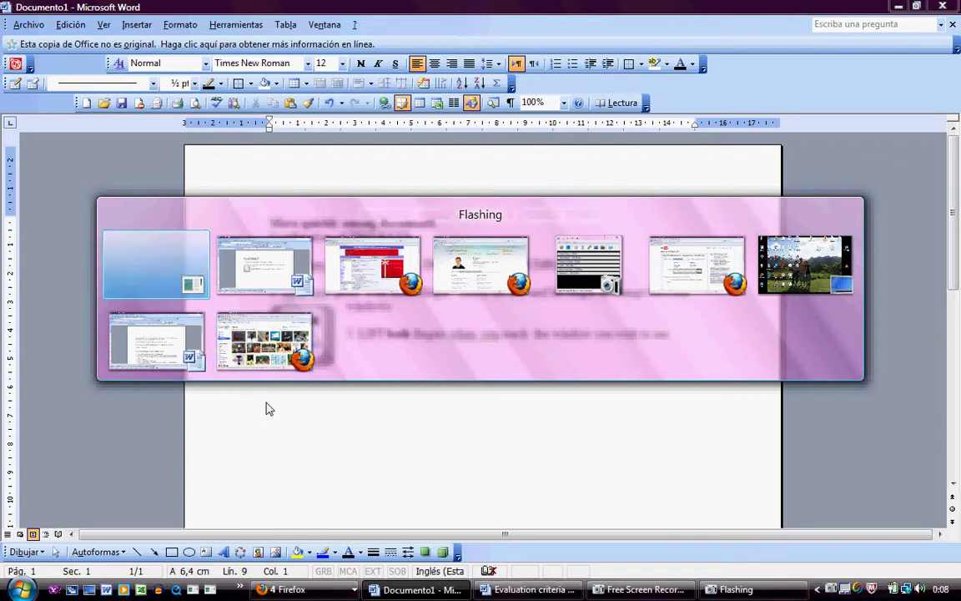
pyautogui.press('Tab')
pyautogui.press('Tab')
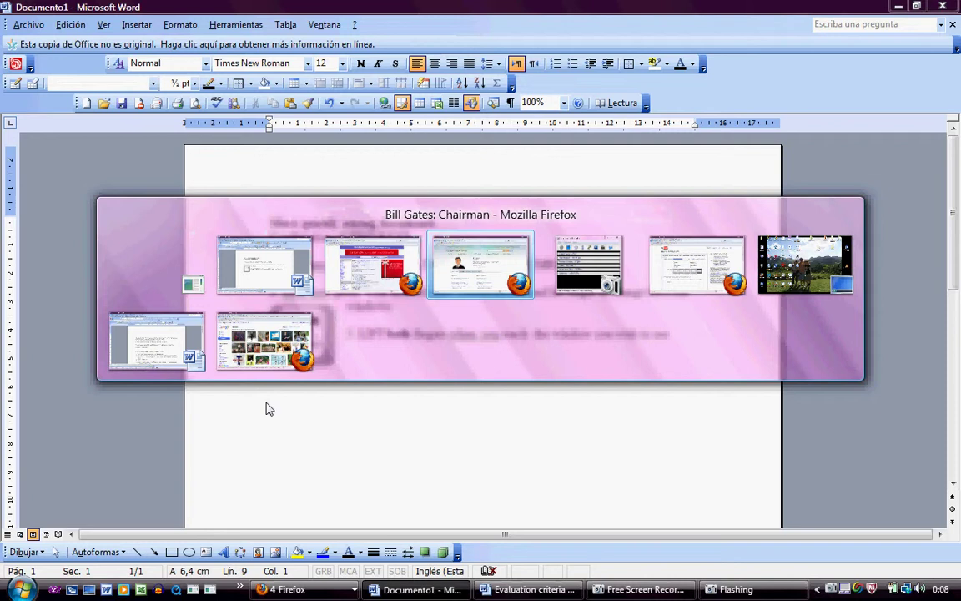
pyautogui.press('Tab')
pyautogui.press('Tab')
pyautogui.press('Tab')
pyautogui.press('Tab')
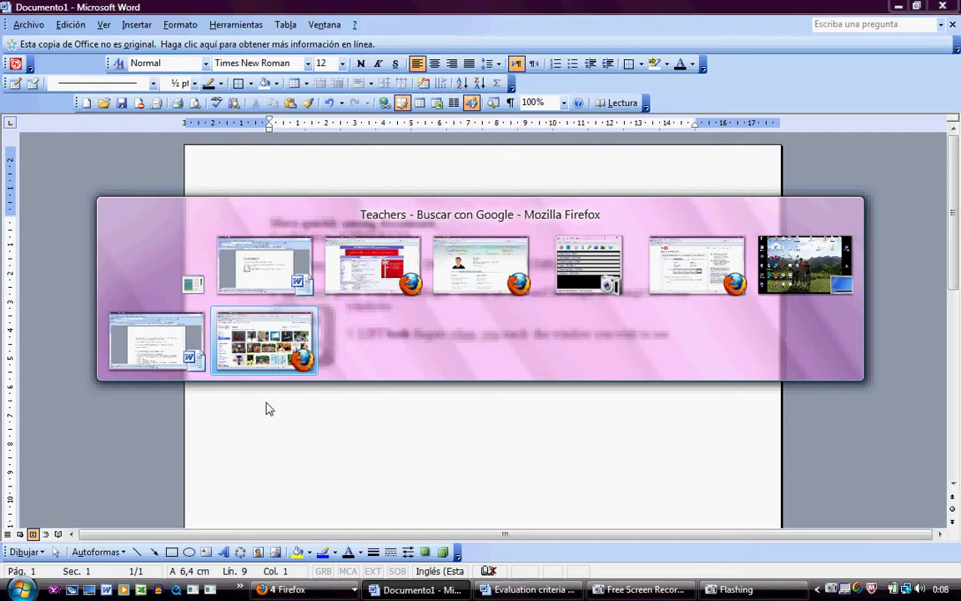
pyautogui.hotkey('alt', 'Tab')
pyautogui.hotkey('alt', 'Tab')
pyautogui.hotkey('alt', 'Tab')
pyautogui.hotkey('alt', 'Tab')
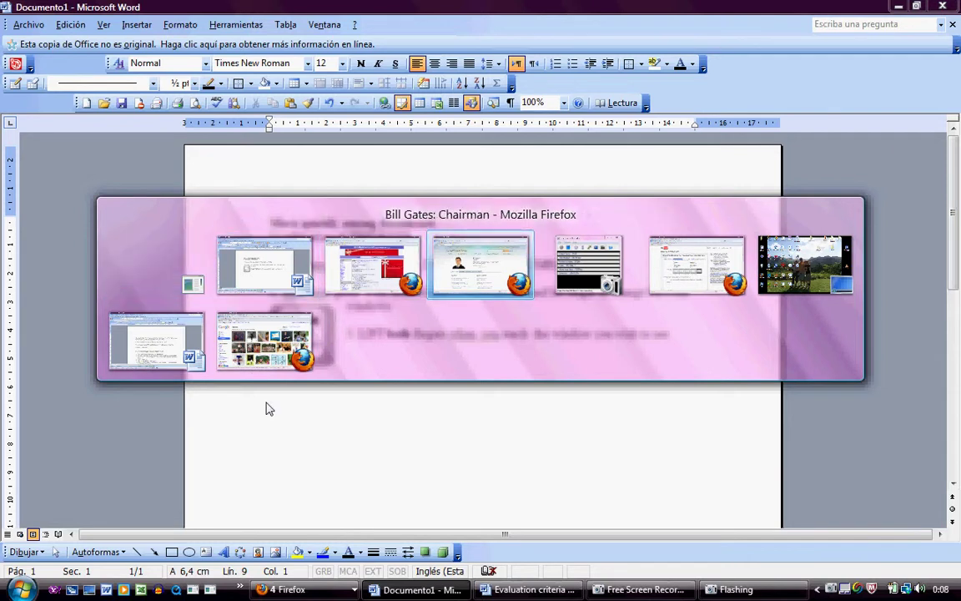
pyautogui.hotkey('alt', 'Tab')
pyautogui.hotkey('alt', 'Tab')
pyautogui.hotkey('alt', 'Tab')
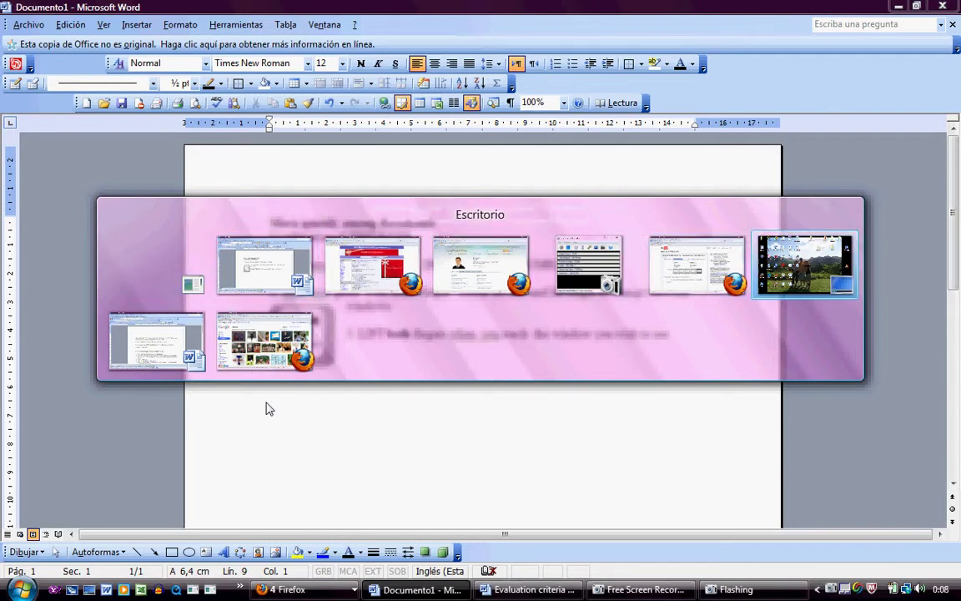
pyautogui.hotkey('alt', 'Tab')
pyautogui.hotkey('alt', 'Tab')
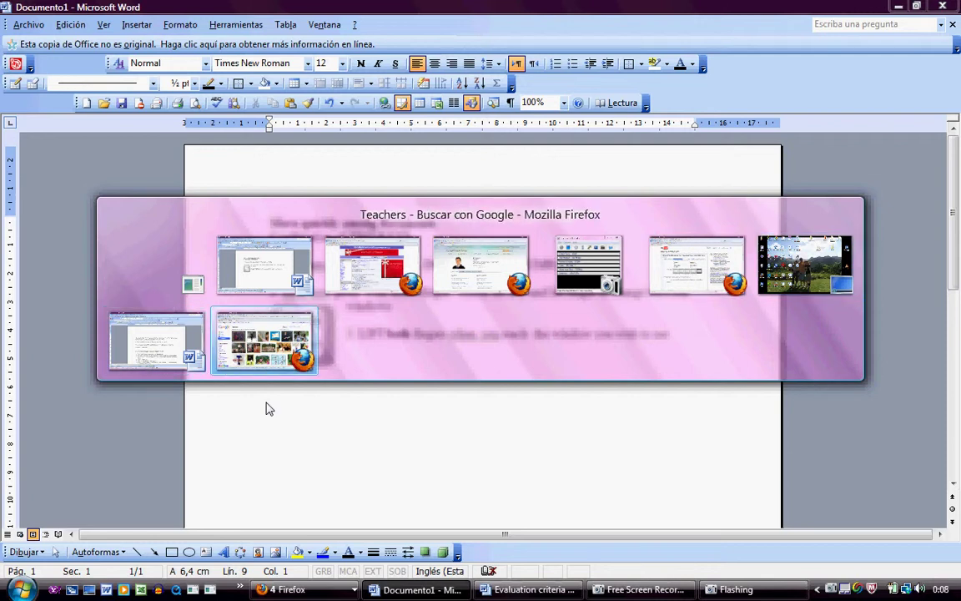
pyautogui.hotkey('alt', 'Tab')
pyautogui.hotkey('alt', 'Tab')
pyautogui.hotkey('alt', 'Tab')
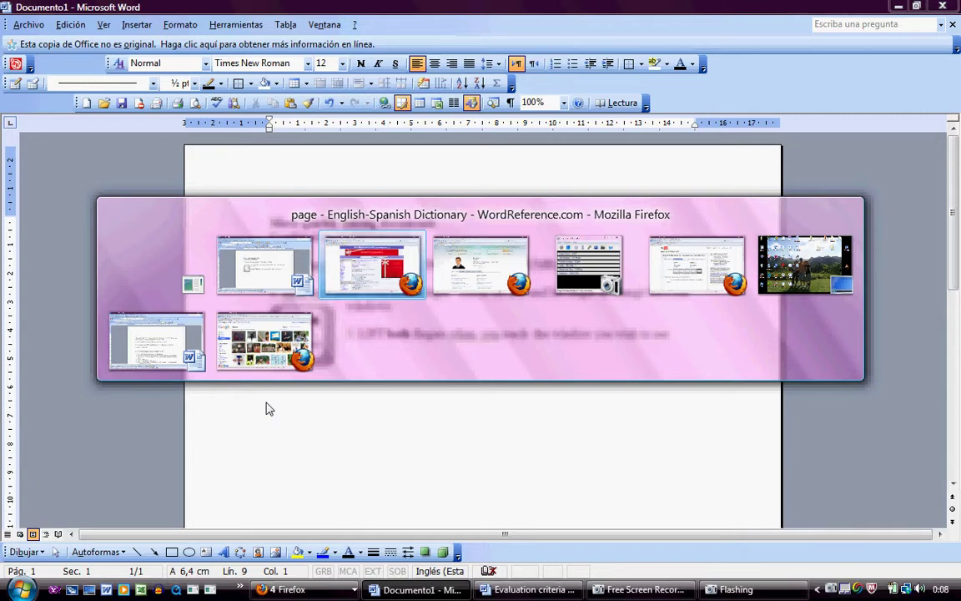
pyautogui.hotkey('alt', 'Tab')
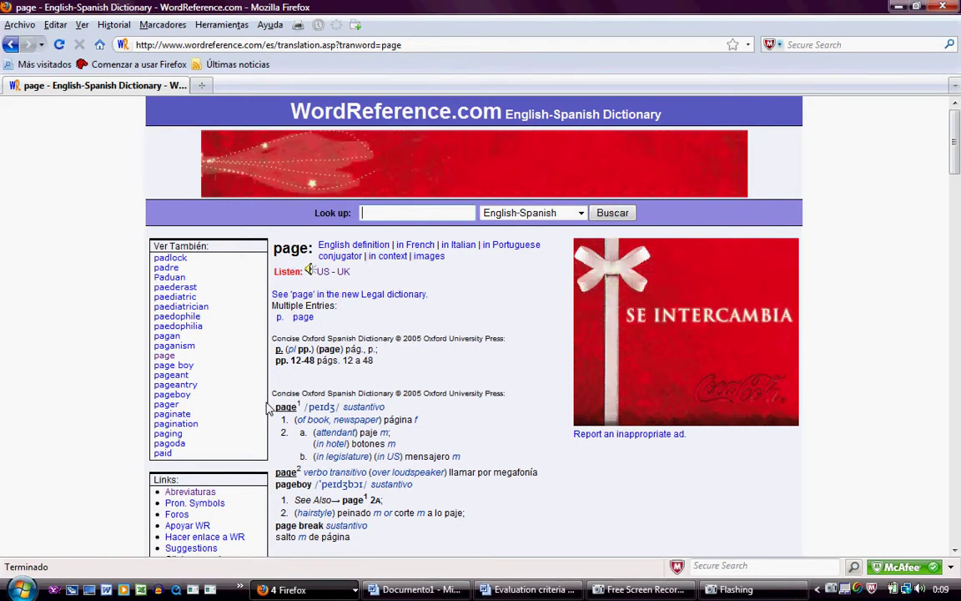
# Switch to the 'Evaluation criteria' Word document, then restore Free Screen Recorder from the taskbar.
pyautogui.hotkey('alt', 'Tab')
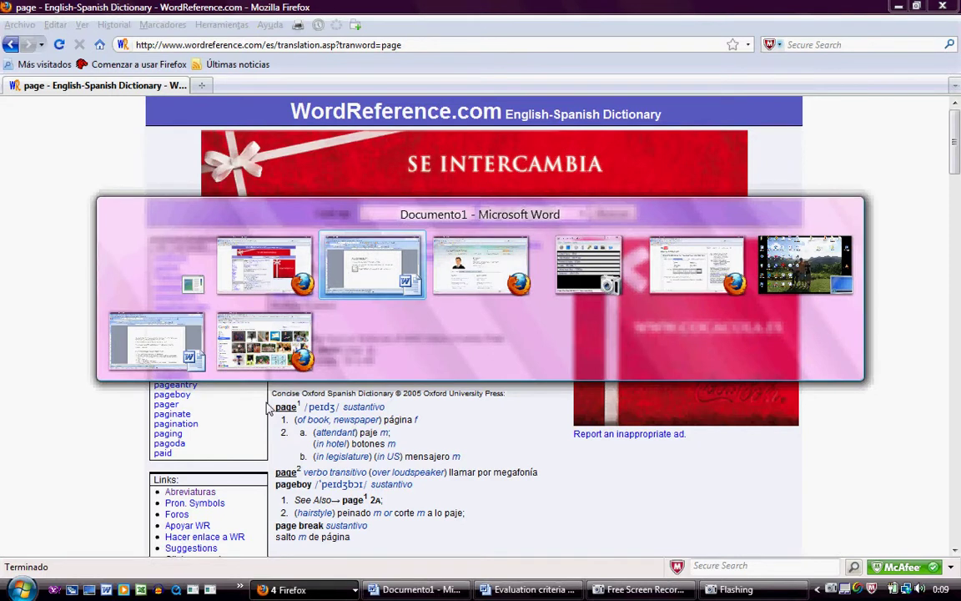
pyautogui.hotkey('alt', 'Tab')
pyautogui.hotkey('alt', 'Tab')
pyautogui.hotkey('alt', 'Tab')
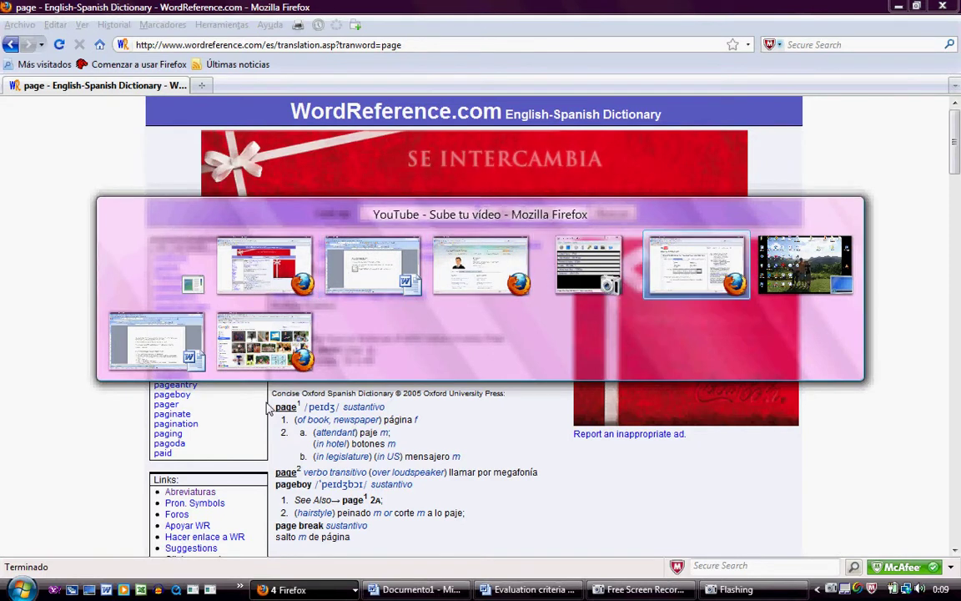
pyautogui.hotkey('alt', 'Tab')
pyautogui.hotkey('alt', 'Tab')
pyautogui.hotkey('alt', 'Tab')
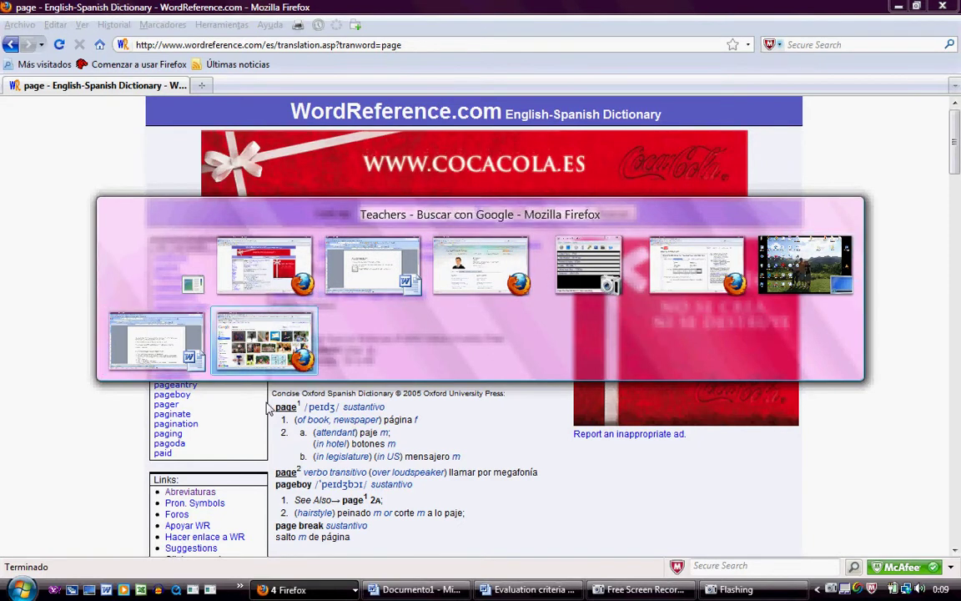
pyautogui.hotkey('alt', 'Tab')
pyautogui.hotkey('alt', 'Tab')
pyautogui.hotkey('alt', 'Tab')
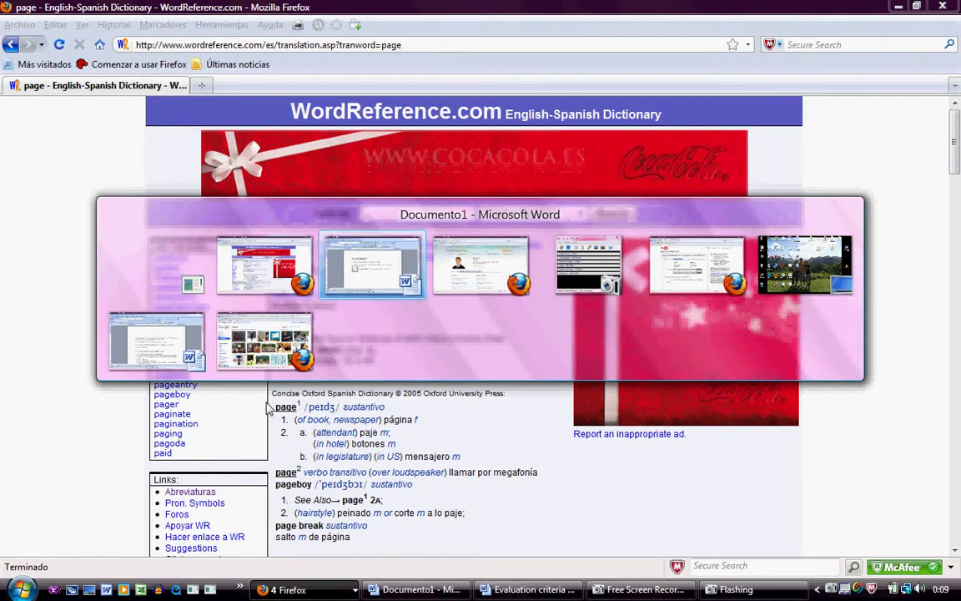
pyautogui.hotkey('alt', 'Tab')
pyautogui.hotkey('alt', 'Tab')
pyautogui.hotkey('alt', 'Tab')
pyautogui.hotkey('alt', 'Tab')
pyautogui.hotkey('alt', 'Tab')
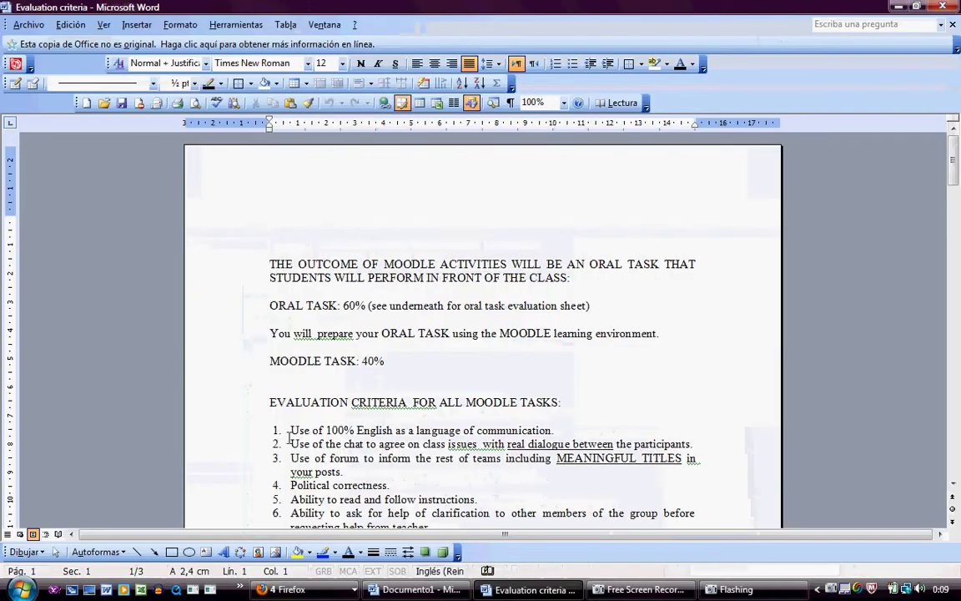
pyautogui.click(635, 589)
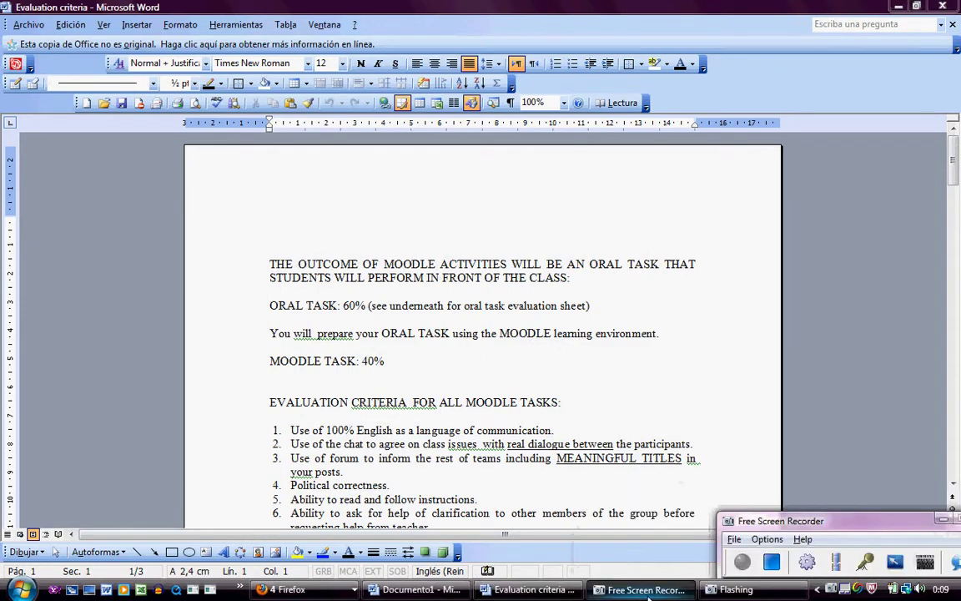